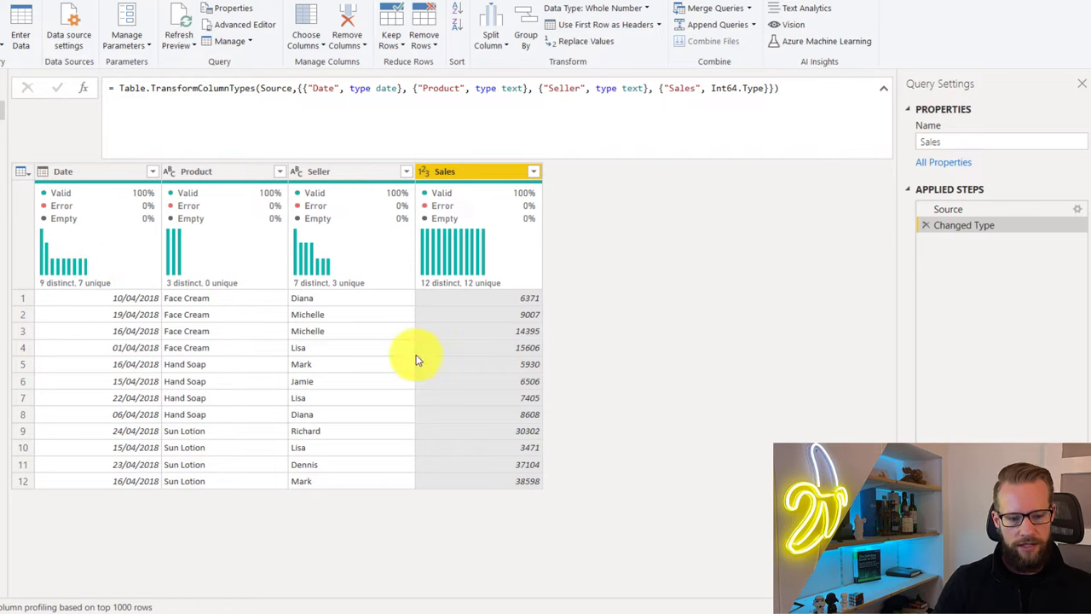
- Group the Sales query by Product, summing the Sales column into a new Total Sales column
{"action": "left_click", "coordinate": [670, 305]}
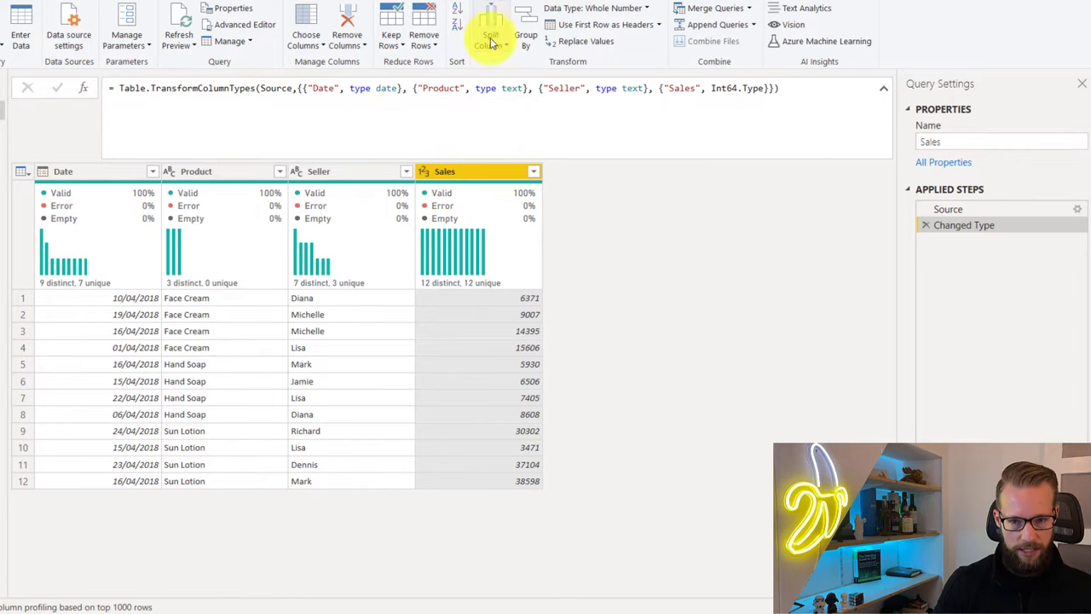
{"action": "left_click", "coordinate": [528, 21]}
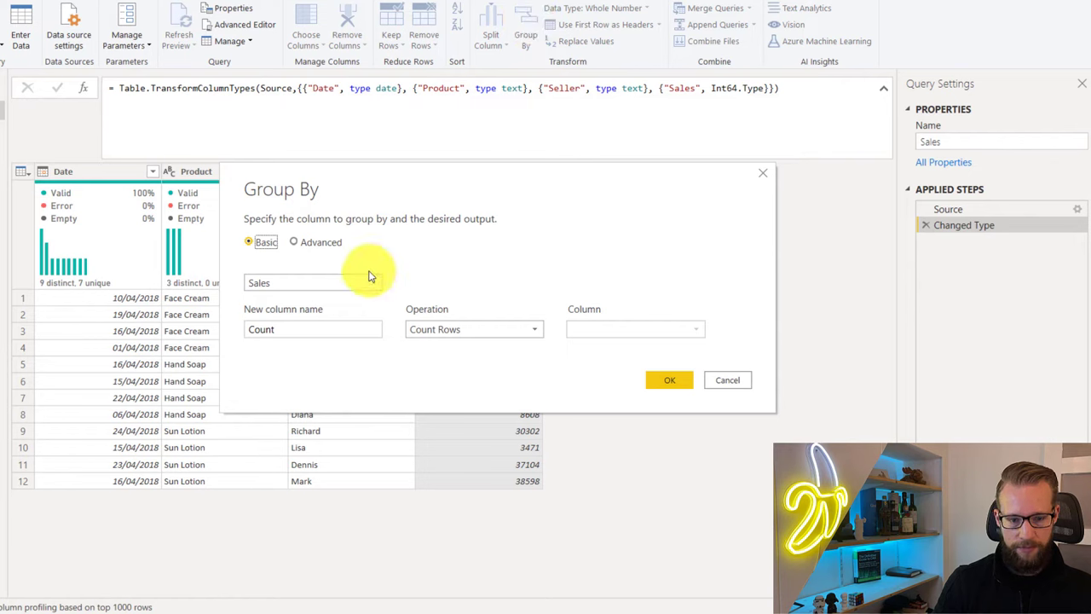
{"action": "left_click", "coordinate": [342, 282]}
{"action": "left_click", "coordinate": [312, 315]}
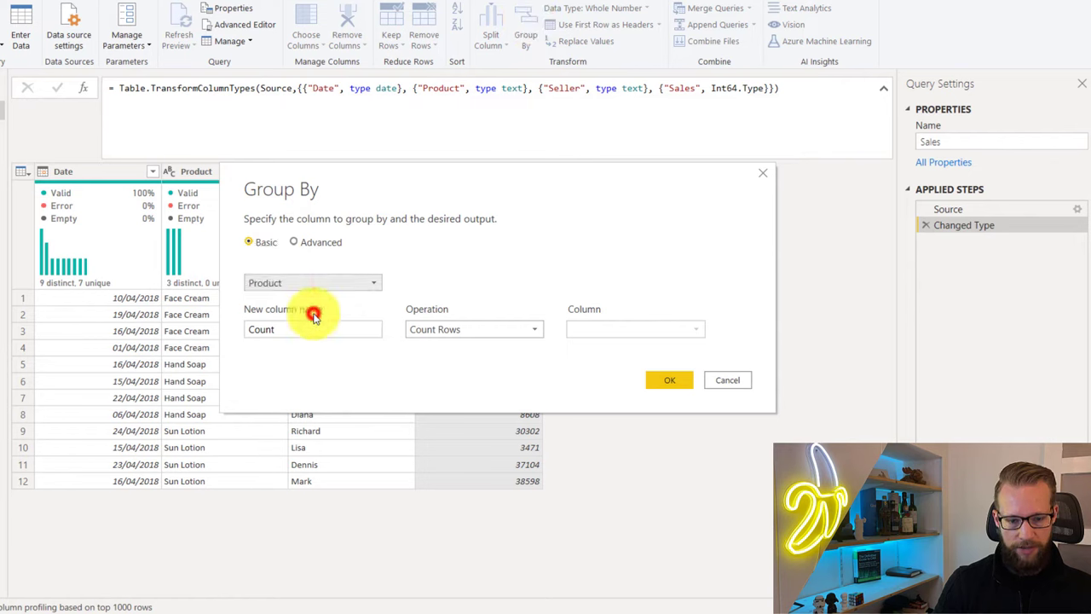
{"action": "left_click", "coordinate": [461, 327]}
{"action": "left_click", "coordinate": [453, 347]}
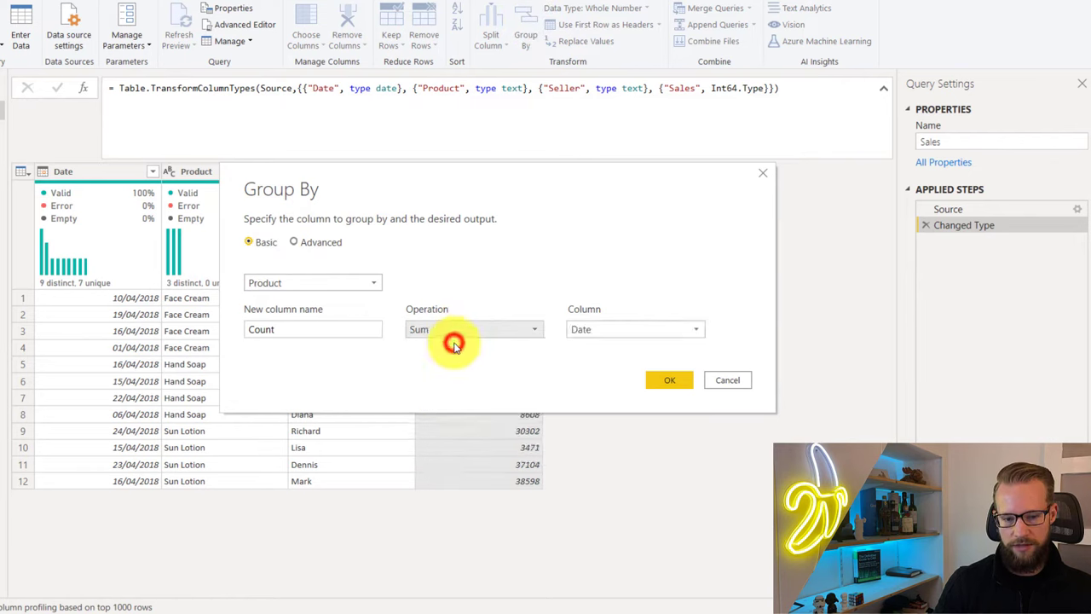
{"action": "left_click", "coordinate": [621, 332]}
{"action": "left_click", "coordinate": [612, 395]}
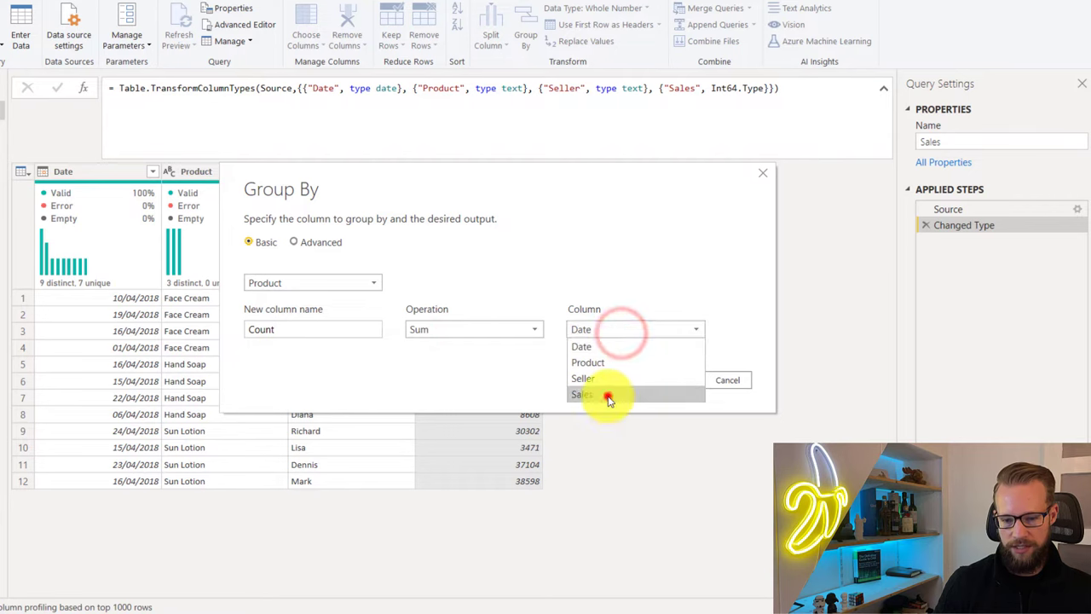
{"action": "double_click", "coordinate": [312, 332]}
{"action": "type", "text": "Total Sales"}
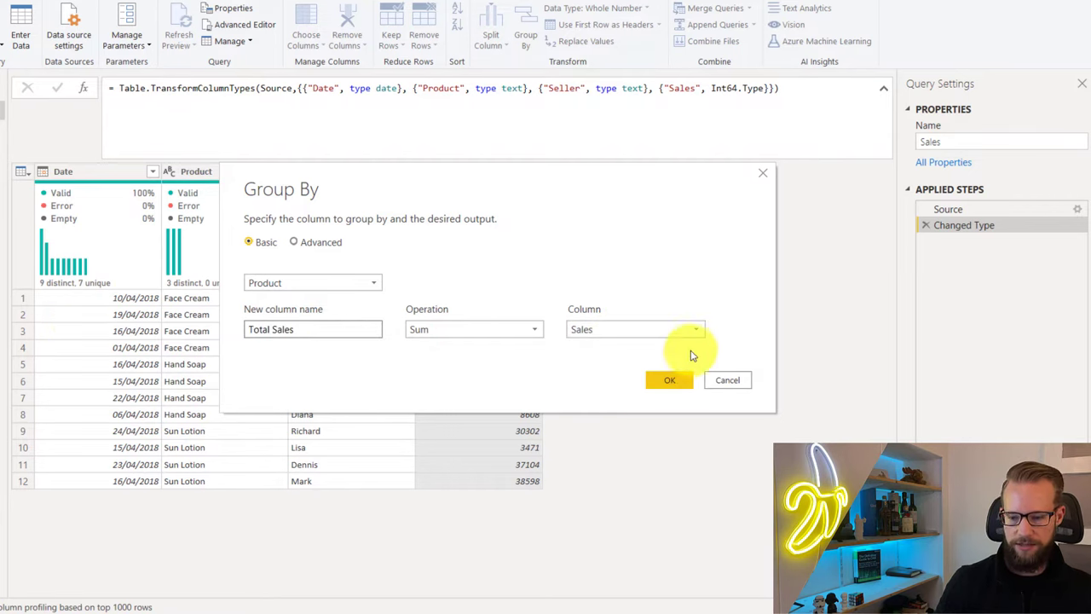
{"action": "left_click", "coordinate": [670, 380]}
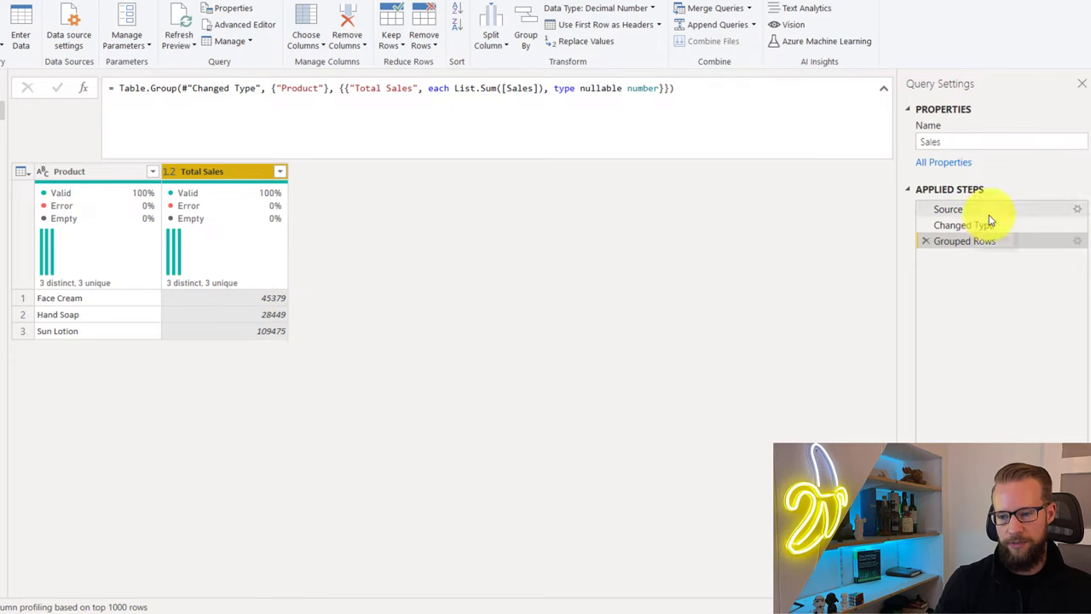
{"action": "left_click", "coordinate": [959, 226]}
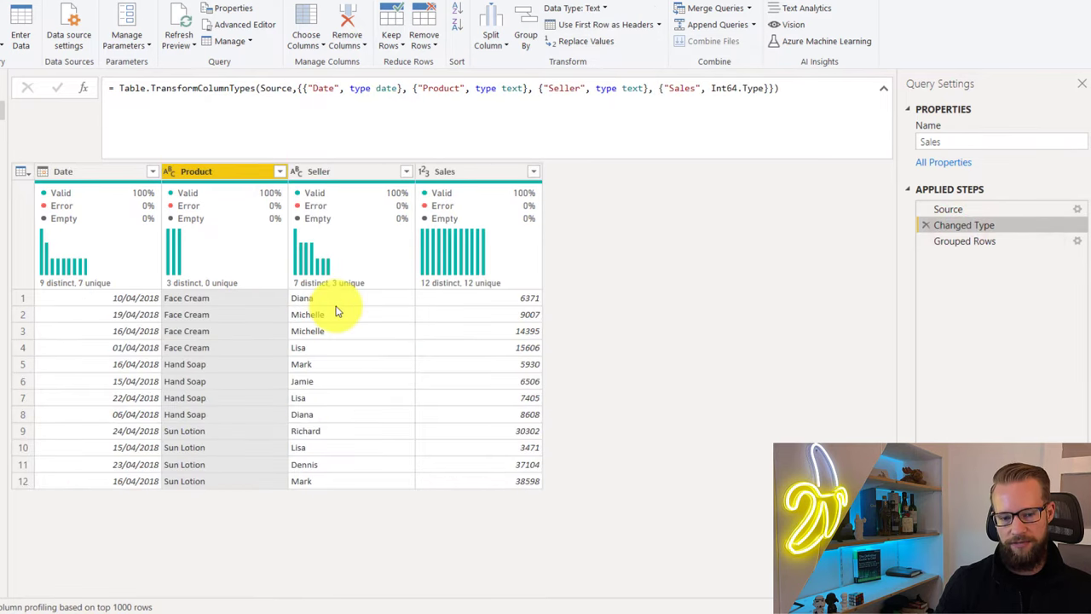
{"action": "left_click", "coordinate": [983, 242]}
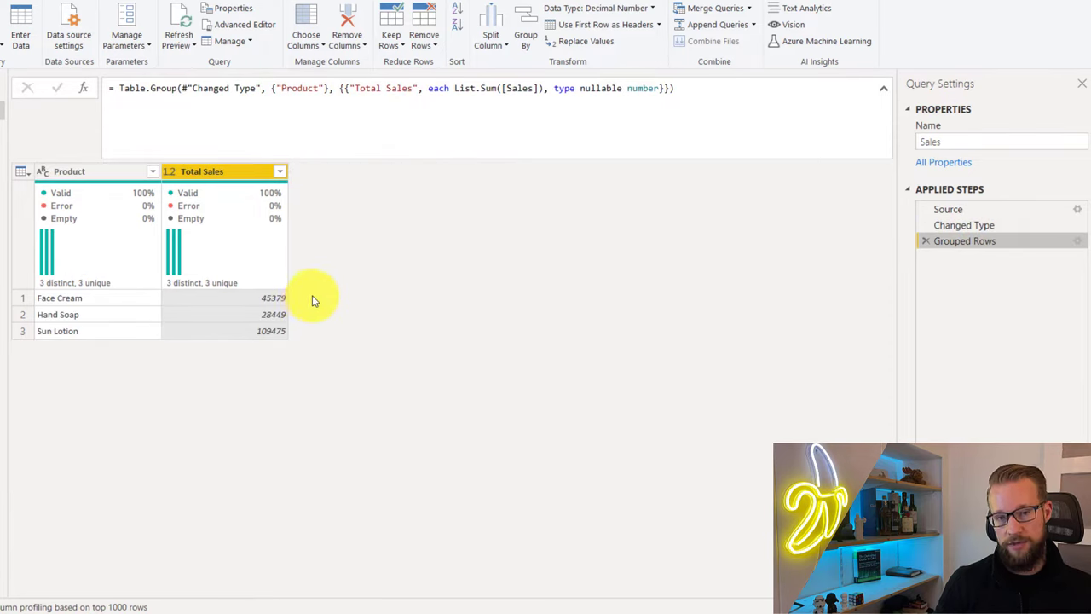
- Reopen Grouped Rows in Advanced mode and add a Sellers aggregation that sums the Seller column
{"action": "left_click", "coordinate": [1077, 244]}
{"action": "left_click_drag", "start_coordinate": [431, 165], "coordinate": [648, 185]}
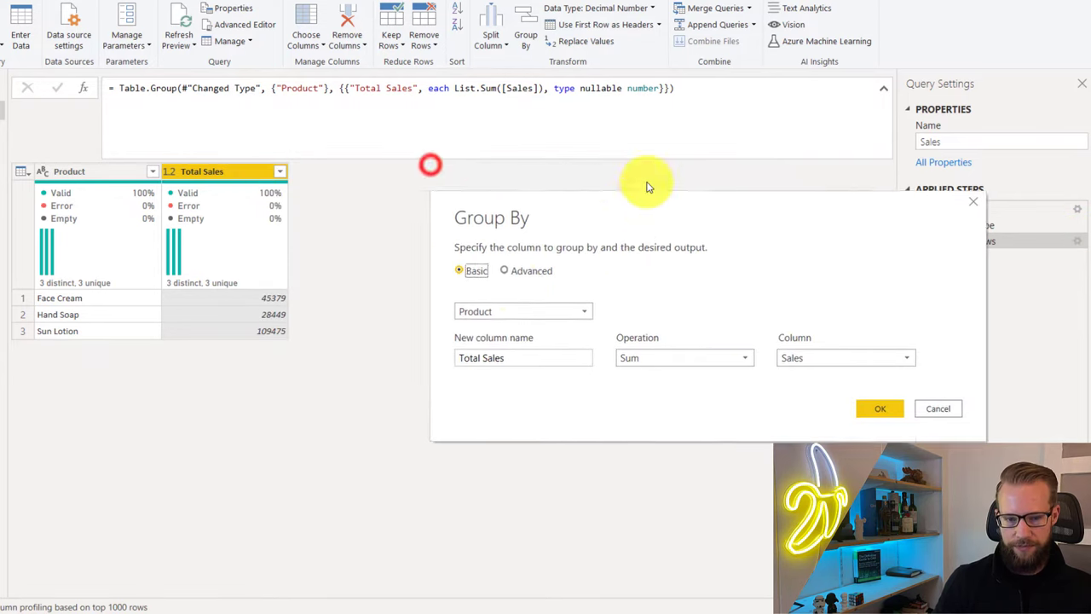
{"action": "left_click", "coordinate": [531, 249]}
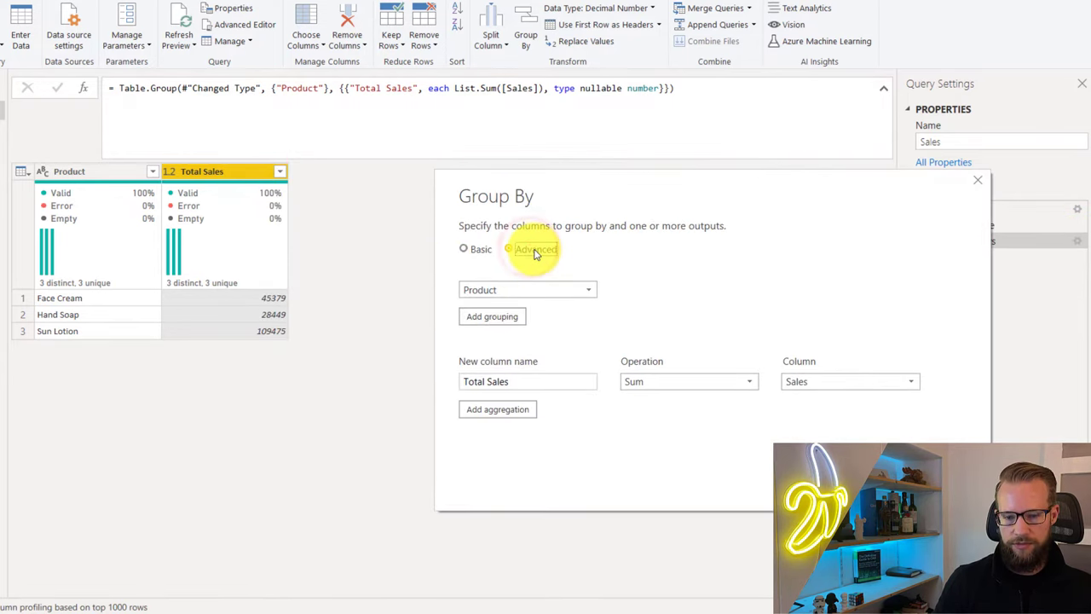
{"action": "left_click", "coordinate": [512, 409]}
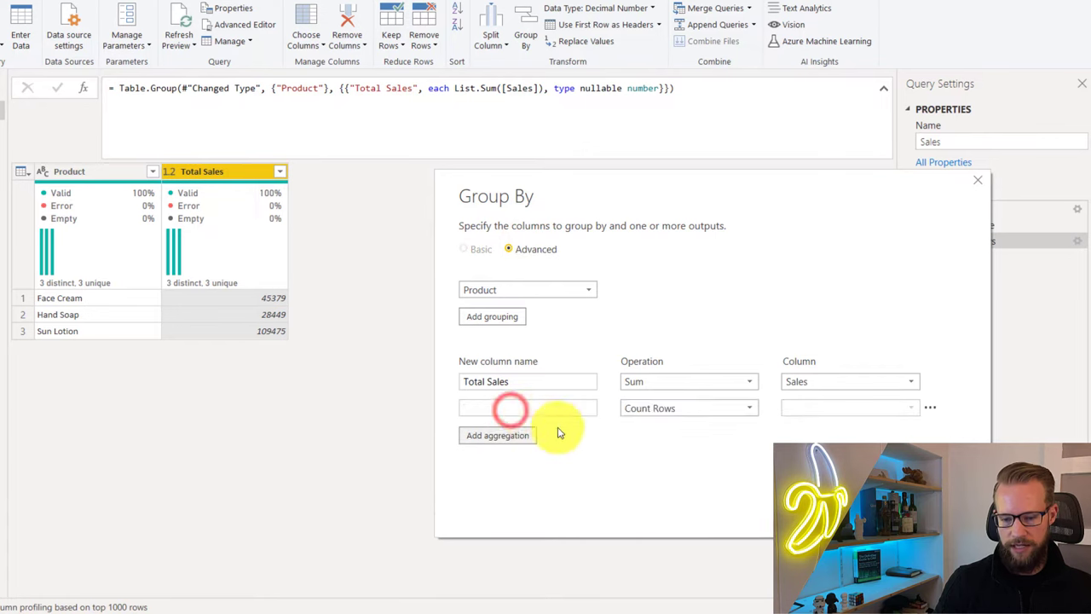
{"action": "left_click", "coordinate": [692, 412]}
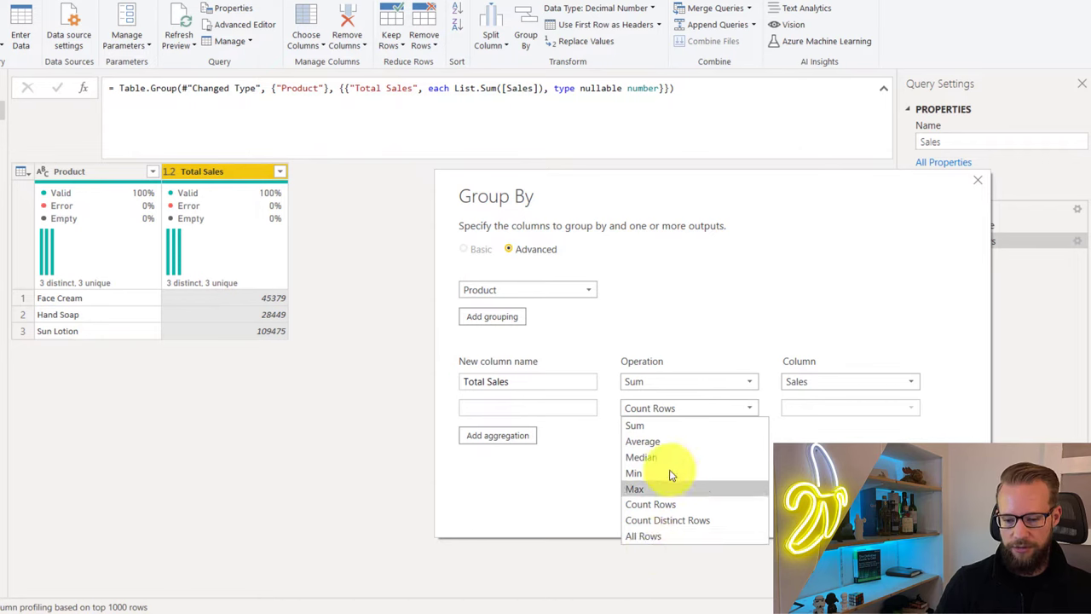
{"action": "left_click", "coordinate": [652, 423]}
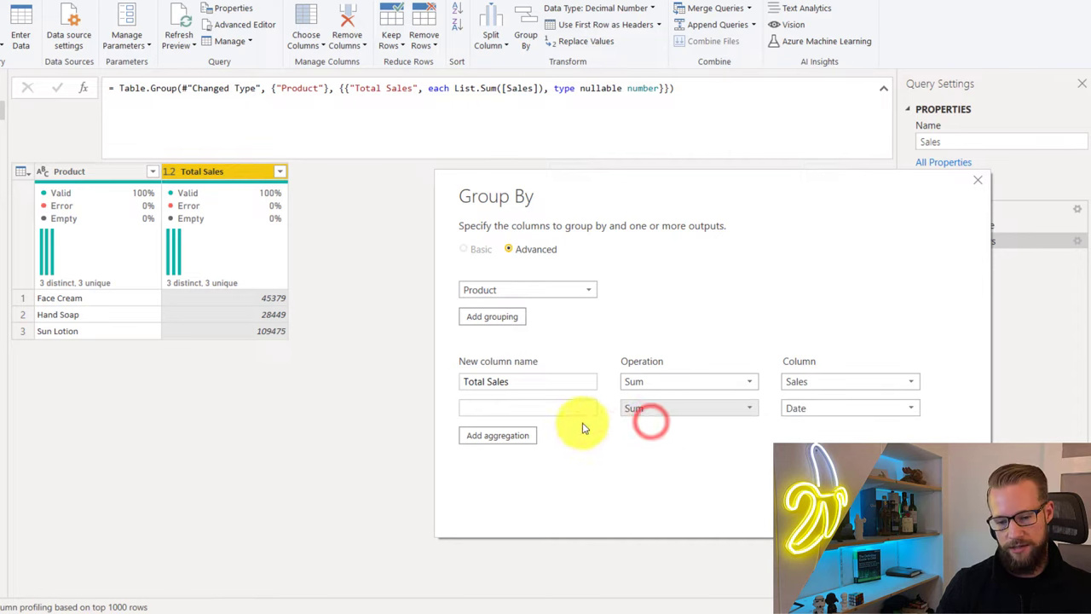
{"action": "left_click", "coordinate": [546, 407]}
{"action": "type", "text": "Sal"}
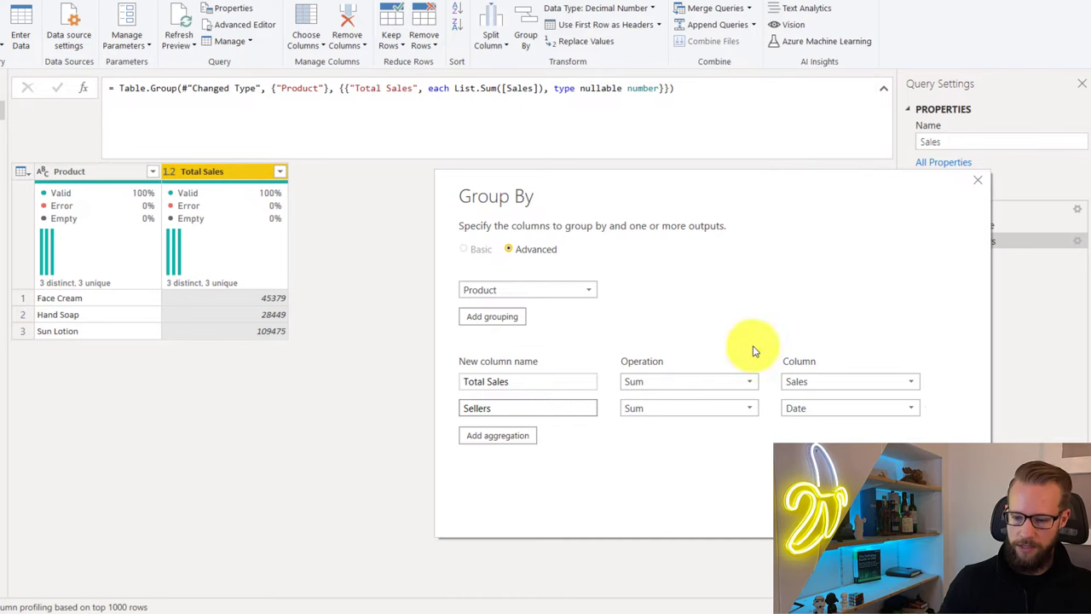
{"action": "left_click", "coordinate": [883, 408]}
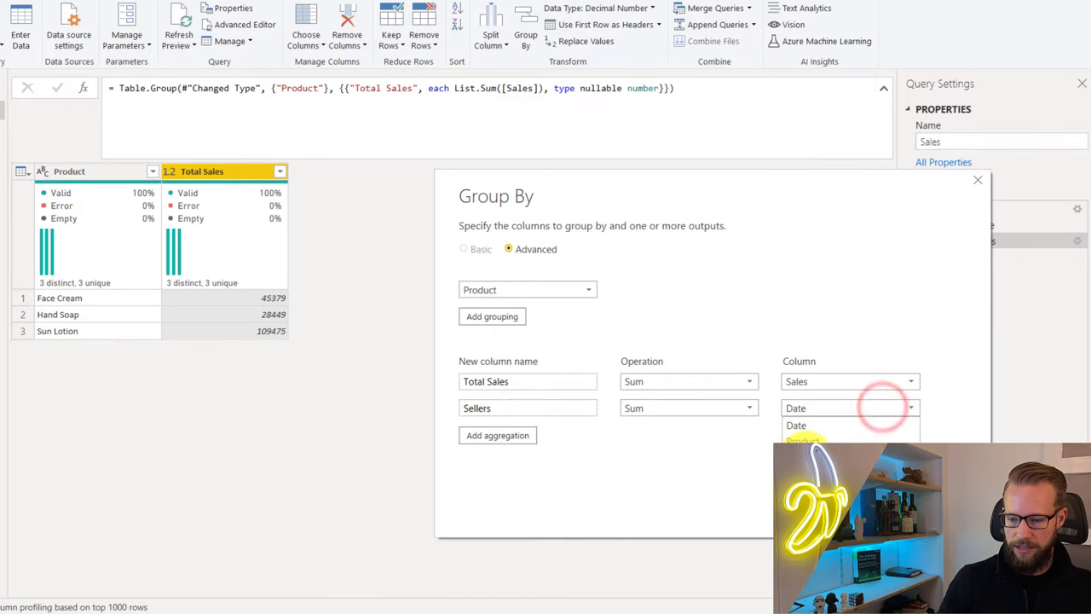
{"action": "left_click", "coordinate": [806, 458]}
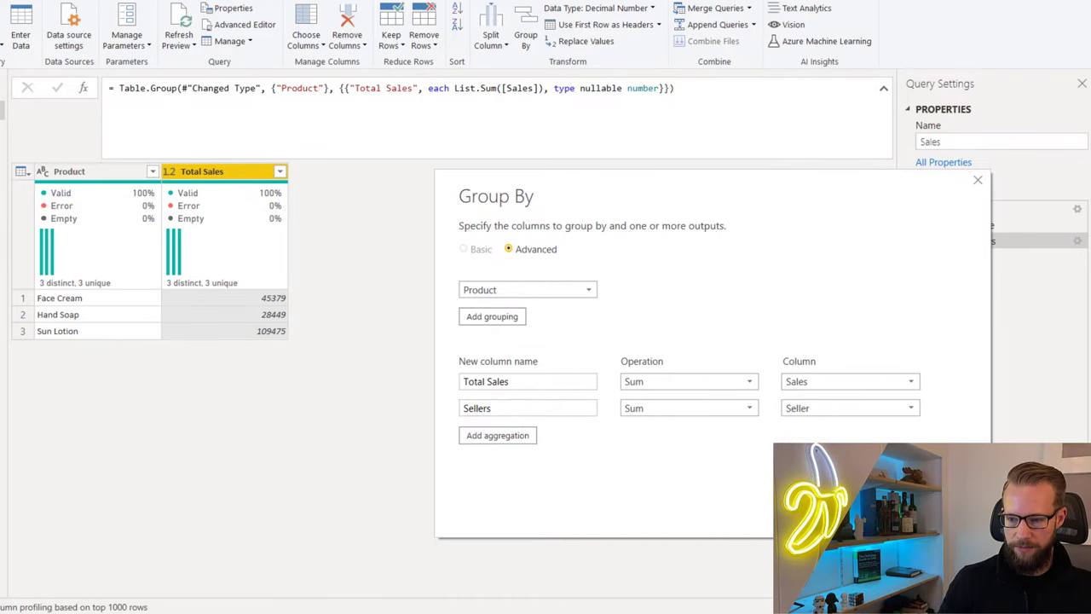
{"action": "left_click", "coordinate": [886, 513]}
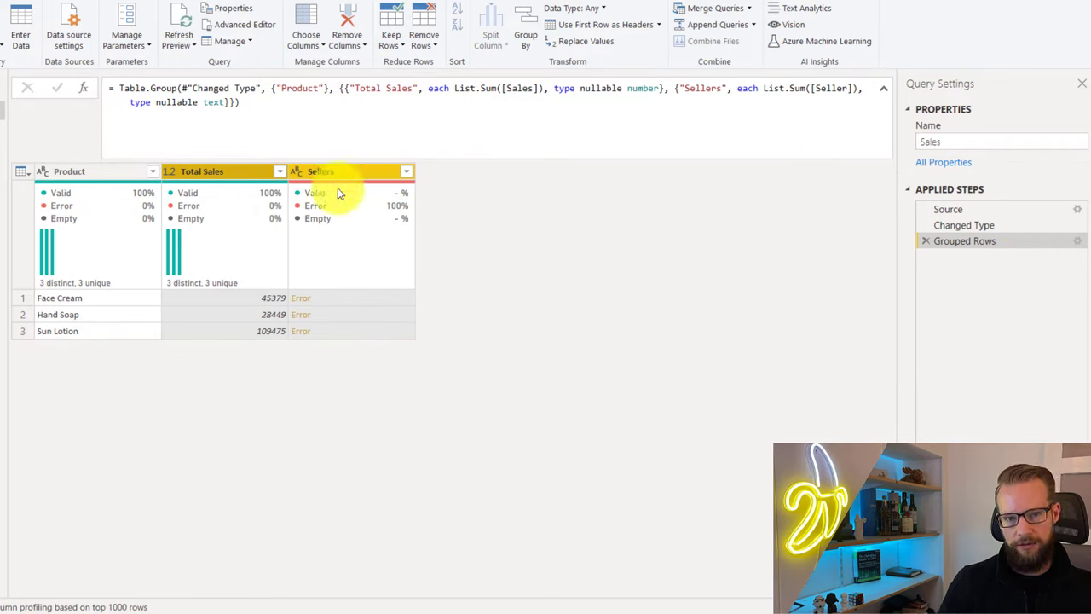
- Inspect the Sellers error, then reformat the Grouped Rows formula so the Sellers aggregation sits on its own line
{"action": "mouse_move", "coordinate": [339, 195]}
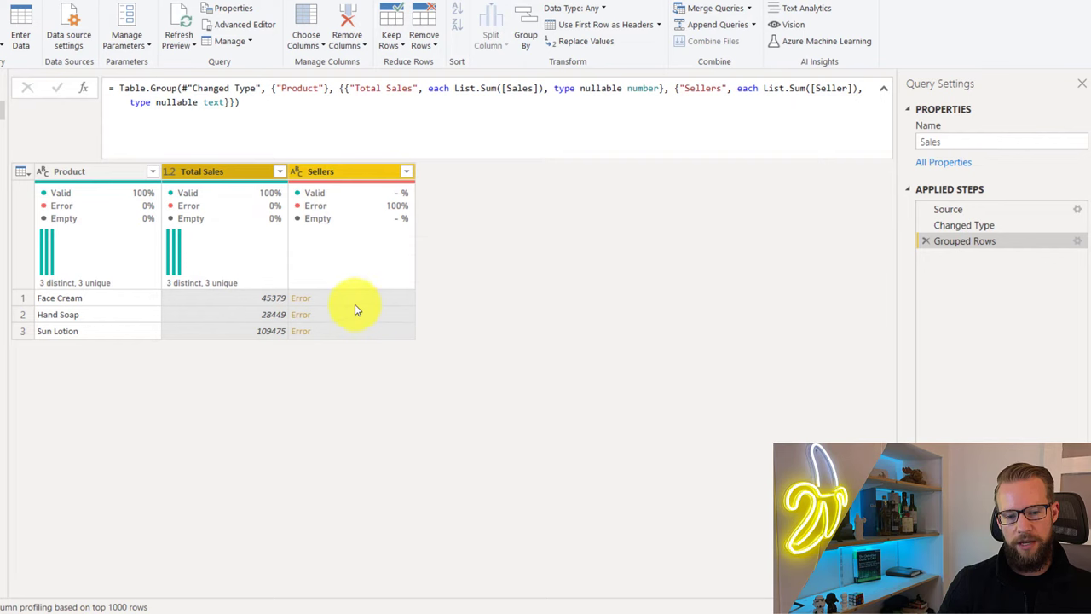
{"action": "left_click", "coordinate": [354, 304]}
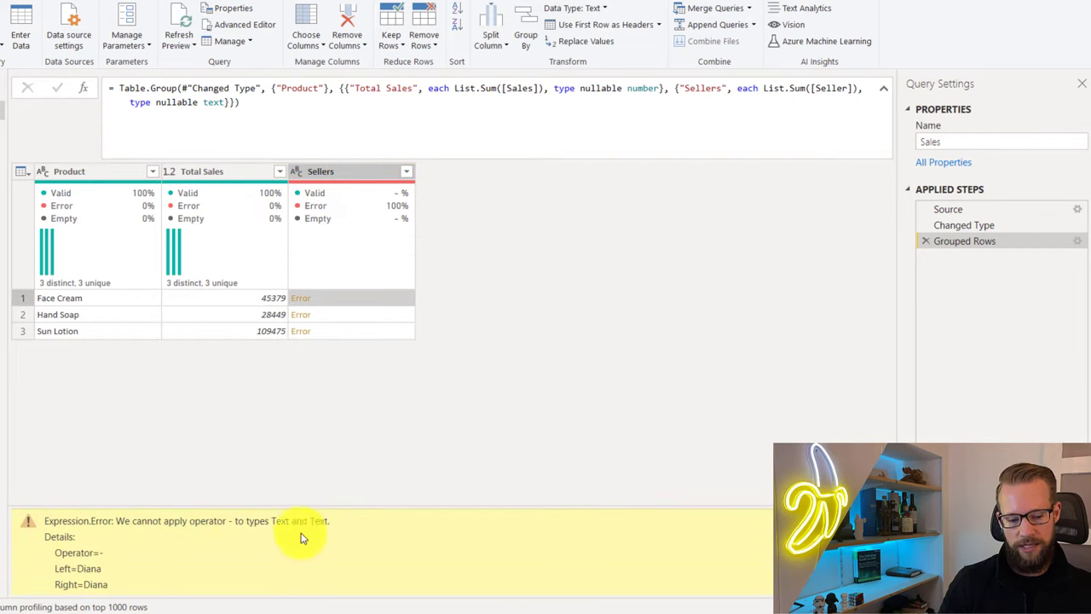
{"action": "left_click", "coordinate": [343, 91]}
{"action": "key", "text": "shift+Return"}
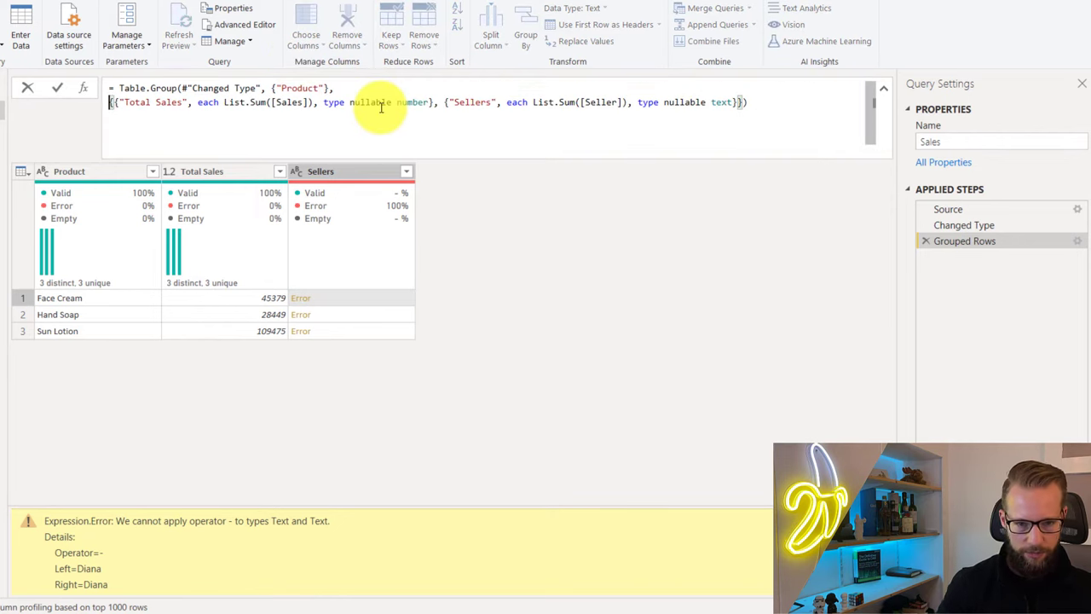
{"action": "left_click", "coordinate": [444, 103]}
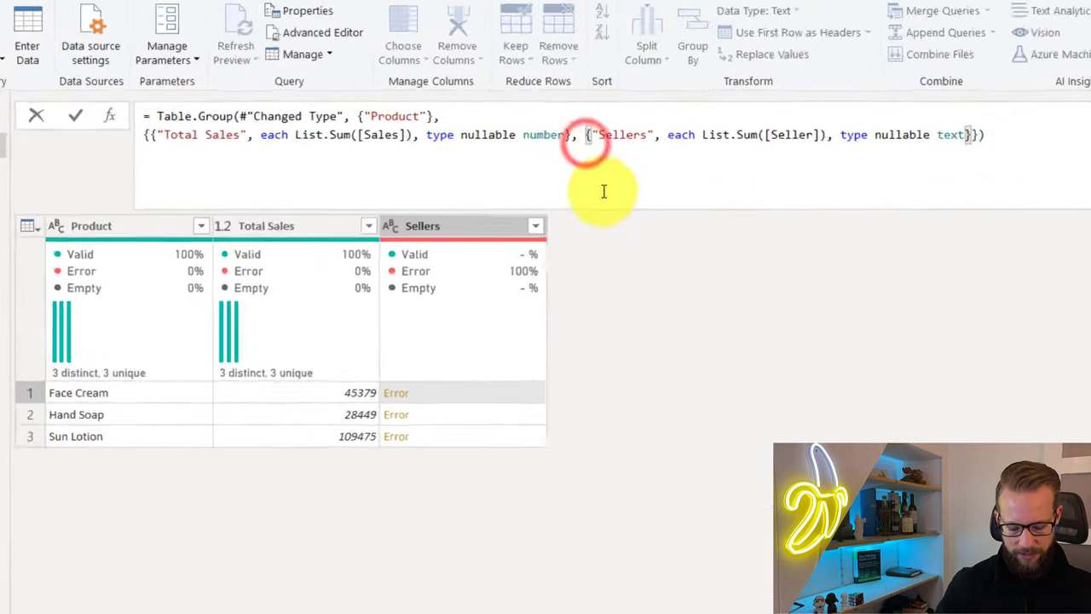
{"action": "key", "text": "shift+Return"}
{"action": "key", "text": "Return"}
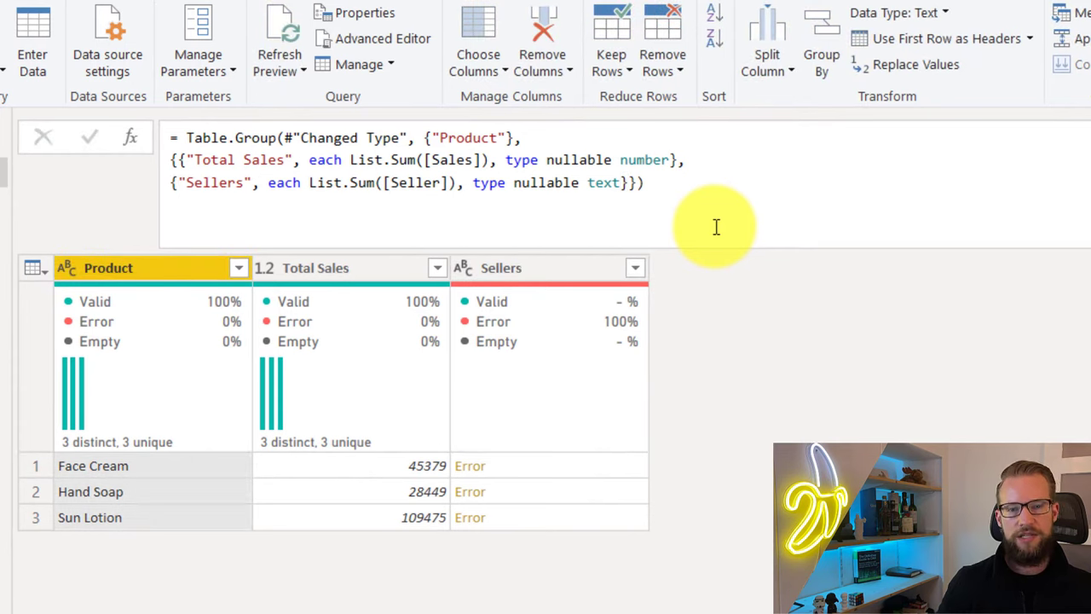
{"action": "left_click", "coordinate": [179, 184]}
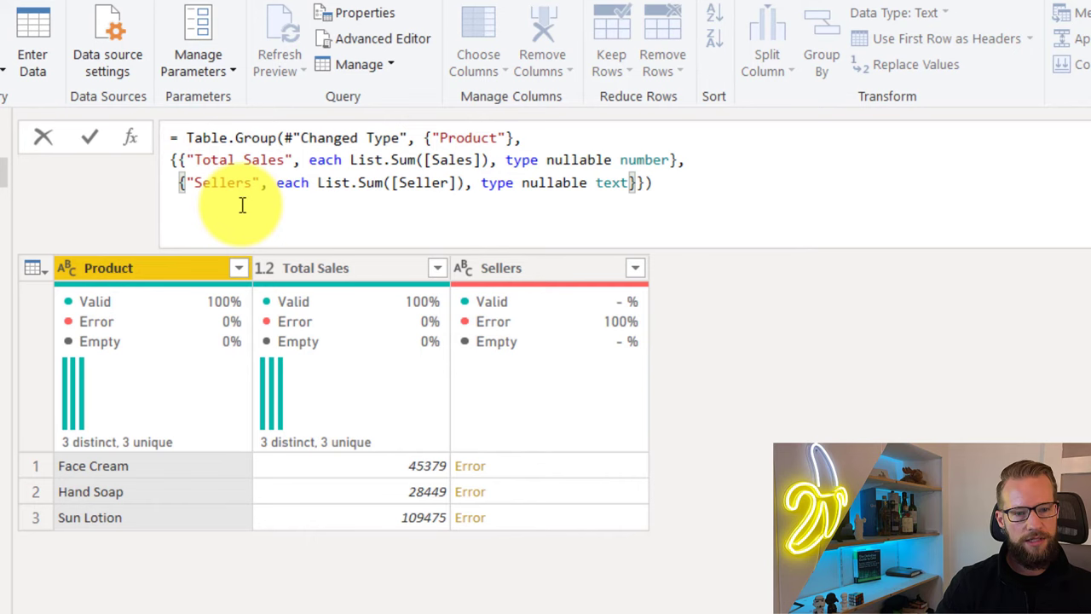
{"action": "key", "text": "Return"}
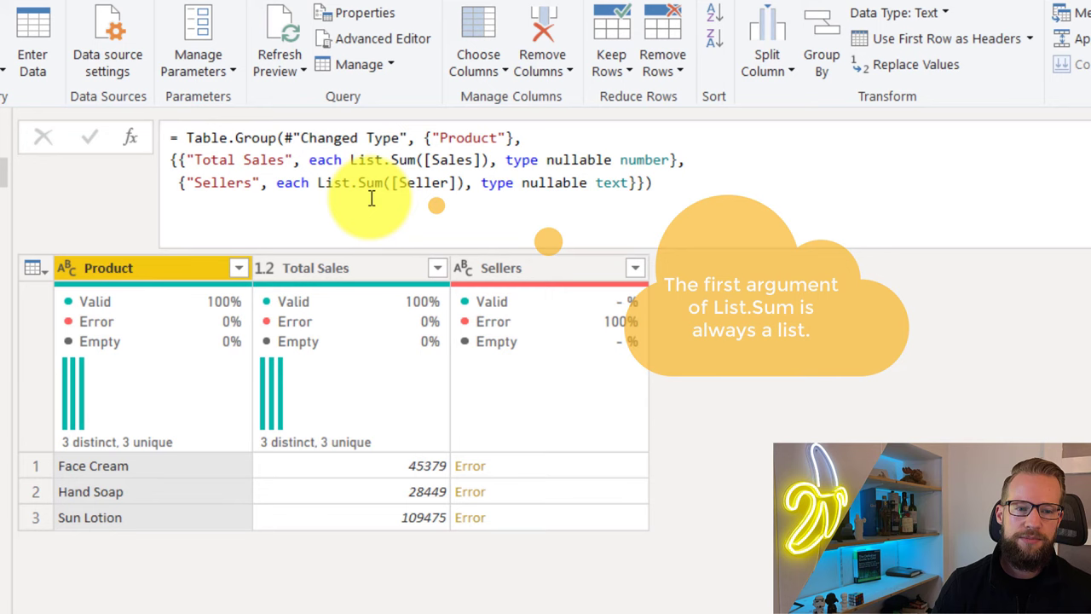
- Replace List.Sum with Text.Combine in the Sellers aggregation and bring up the Text.Combine documentation
{"action": "left_click", "coordinate": [317, 183]}
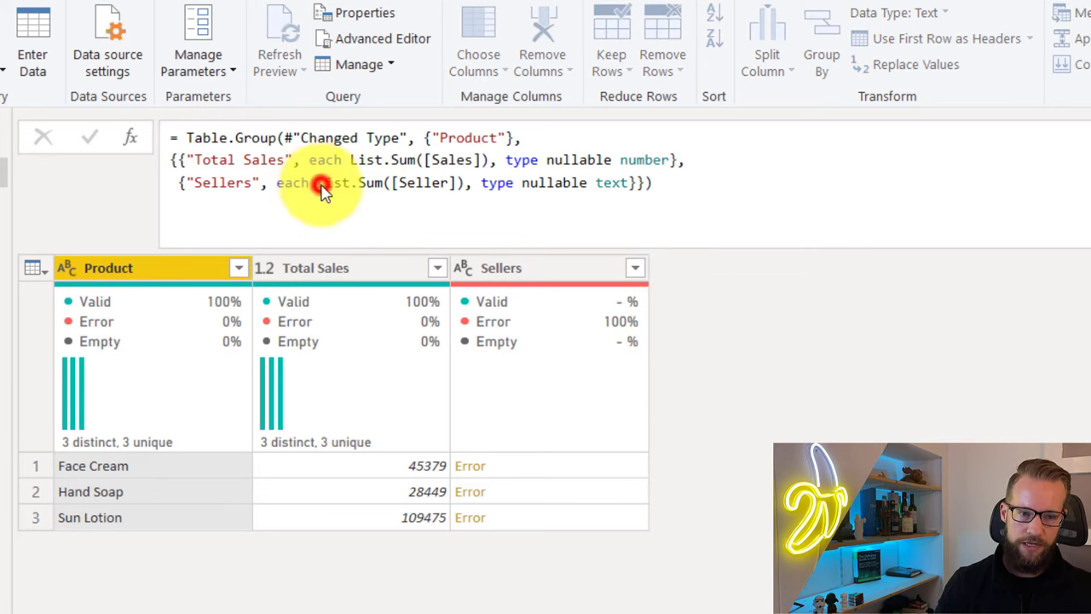
{"action": "key", "text": "Delete"}
{"action": "key", "text": "Delete"}
{"action": "key", "text": "Delete"}
{"action": "key", "text": "Delete"}
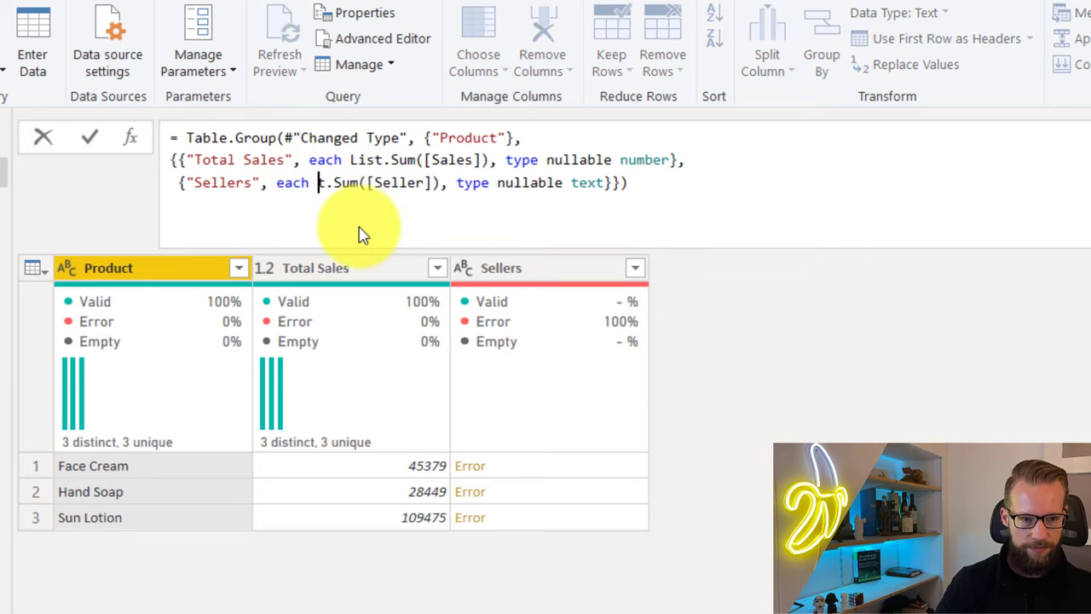
{"action": "type", "text": "Text.Combine"}
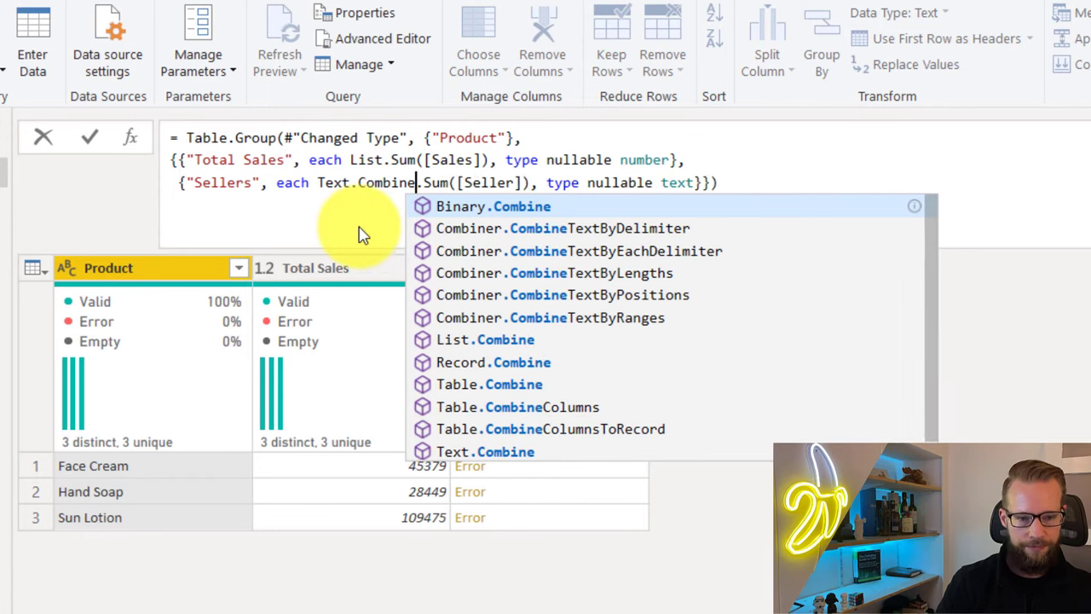
{"action": "key", "text": "Delete"}
{"action": "key", "text": "Delete"}
{"action": "key", "text": "Delete"}
{"action": "key", "text": "Delete"}
{"action": "key", "text": "Return"}
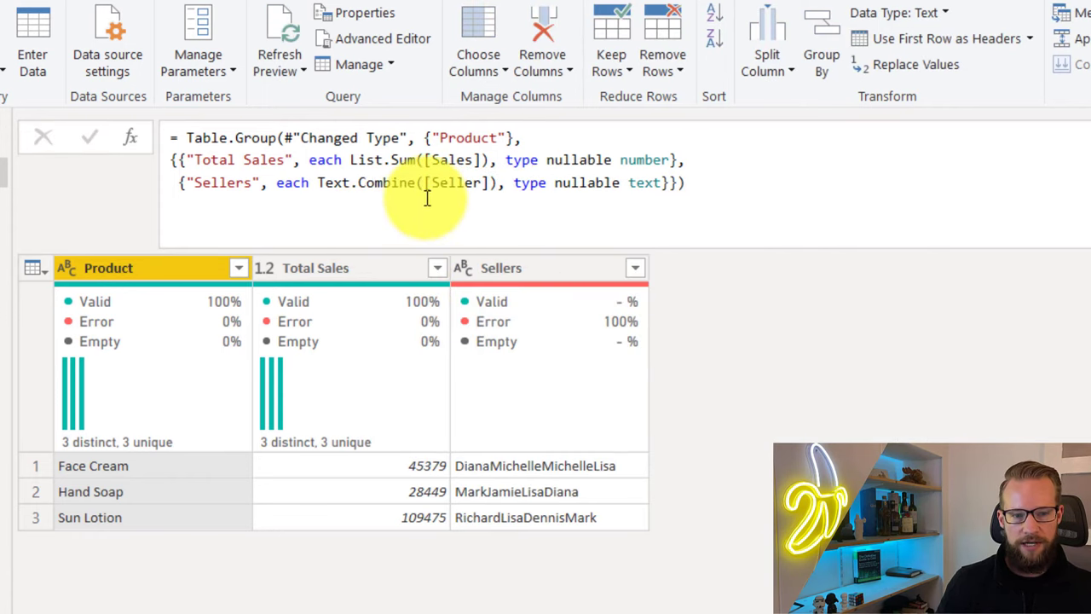
{"action": "key", "text": "alt+Tab"}
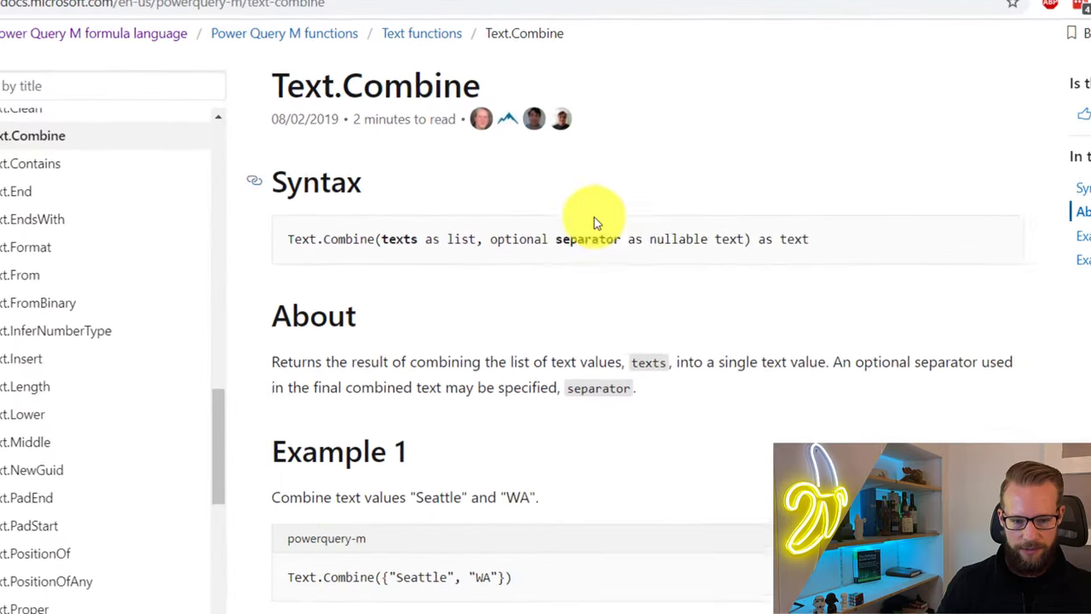
- Read the Text.Combine syntax and its optional separator in the docs, then return to Power Query Editor
{"action": "scroll", "coordinate": [592, 214], "scroll_direction": "up", "scroll_amount": 1}
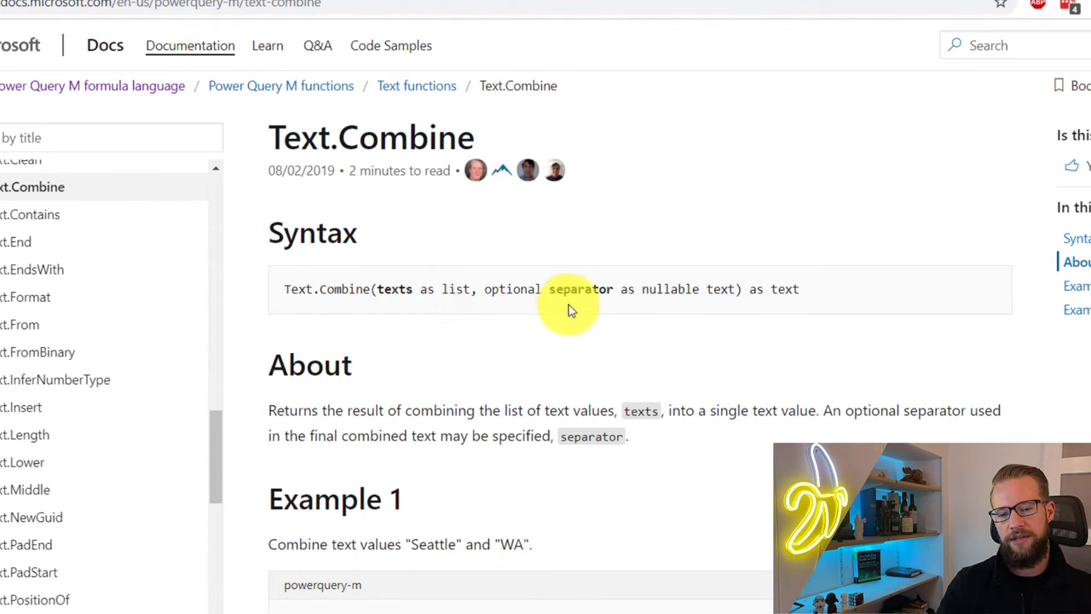
{"action": "key", "text": "alt+Tab"}
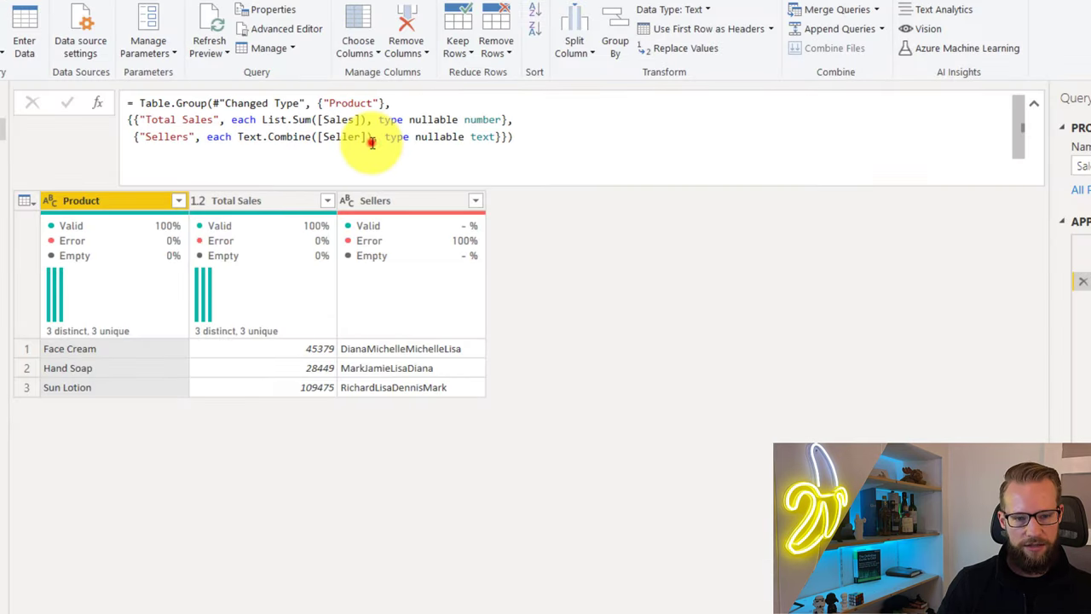
- Add a ", " separator argument after [Seller] in Text.Combine and commit the formula
{"action": "left_click", "coordinate": [366, 136]}
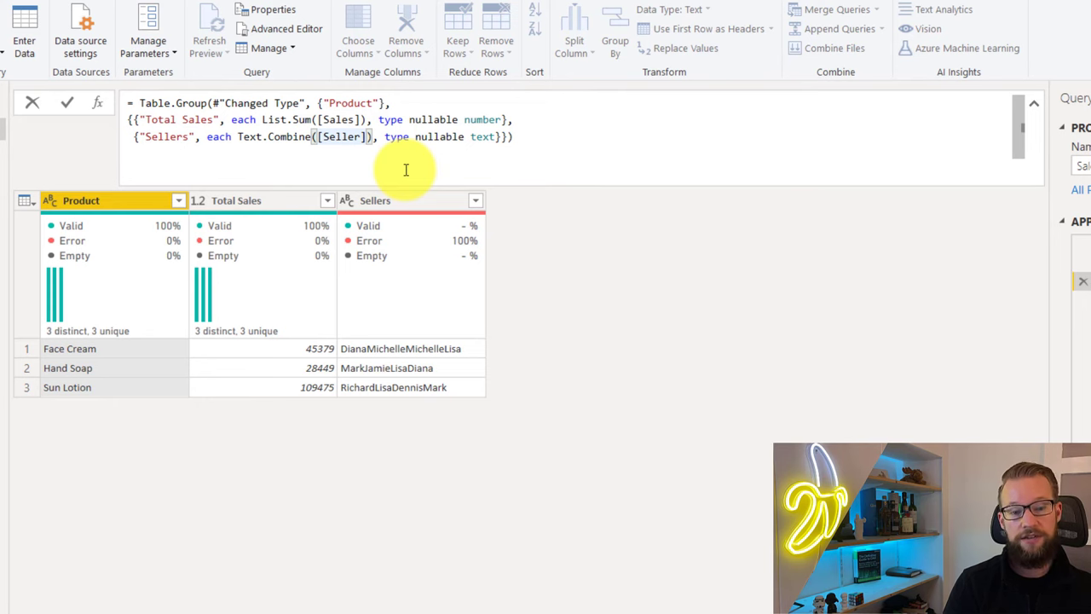
{"action": "type", "text": ", "}
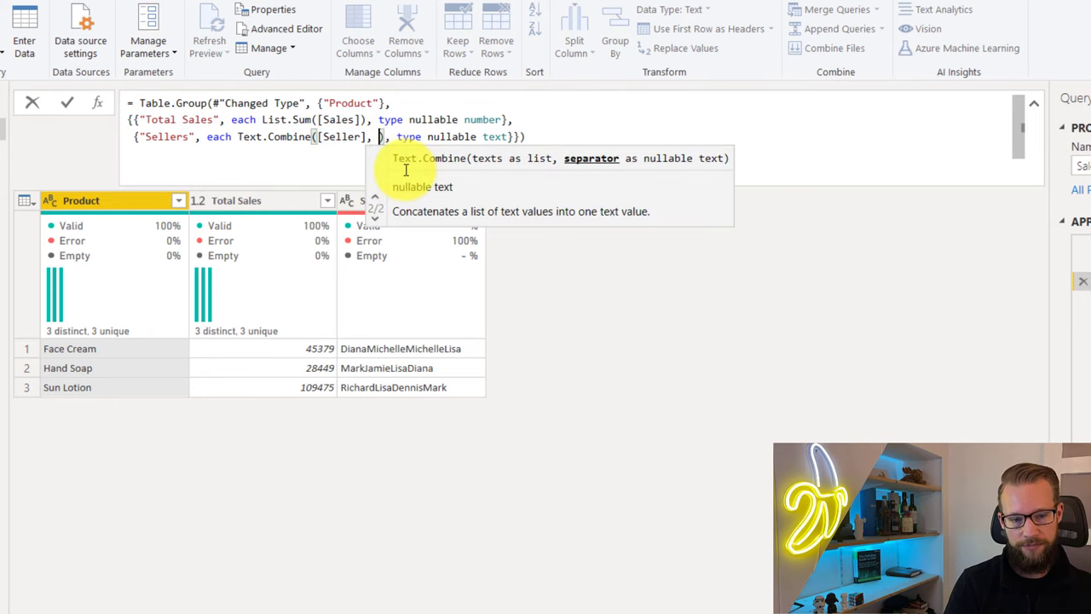
{"action": "type", "text": "\","}
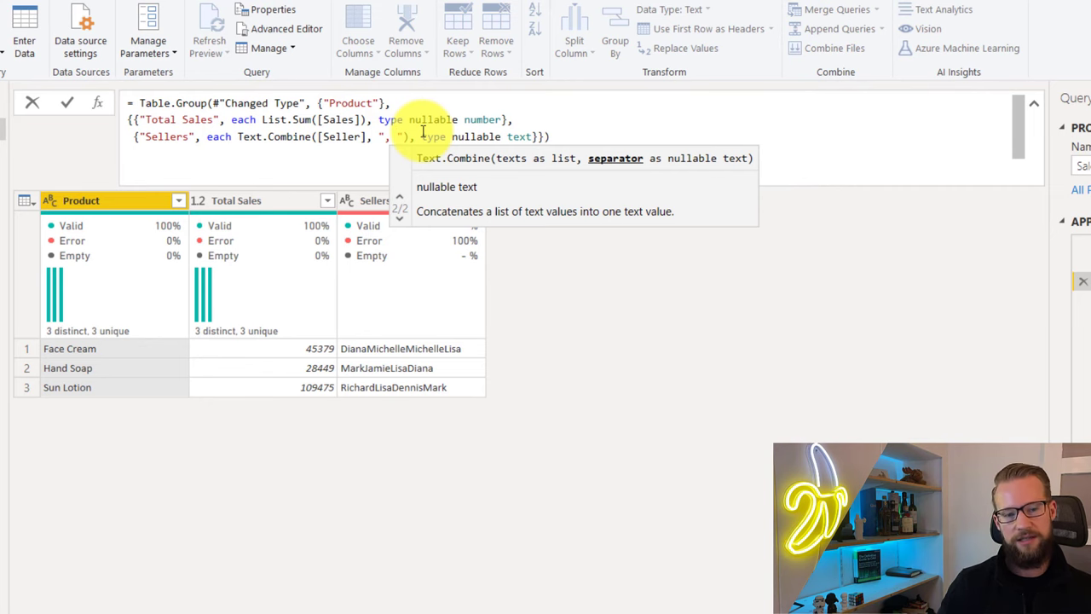
{"action": "left_click", "coordinate": [72, 104]}
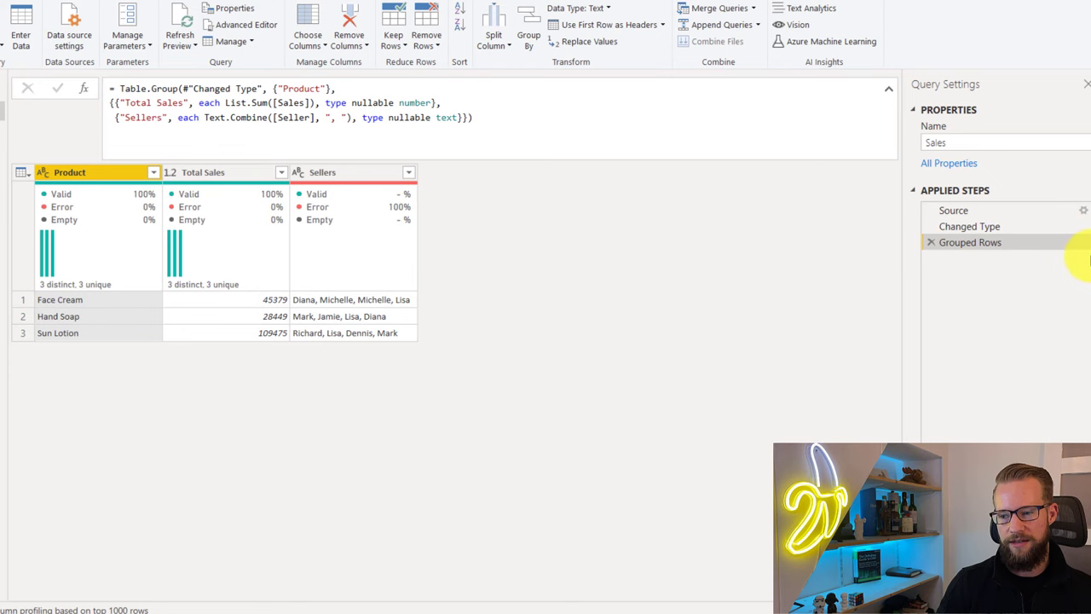
- Change the Sellers function back from Text.Combine to List.Sum to show the Error result
{"action": "left_click", "coordinate": [259, 120]}
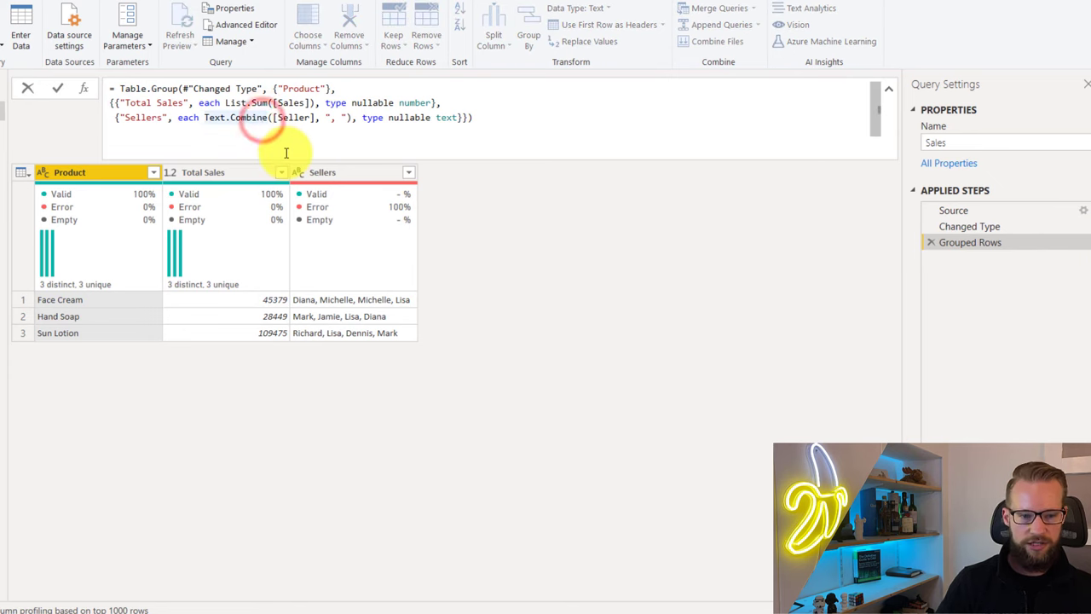
{"action": "key", "text": "ctrl+Right"}
{"action": "key", "text": "ctrl+shift+Left"}
{"action": "key", "text": "BackSpace"}
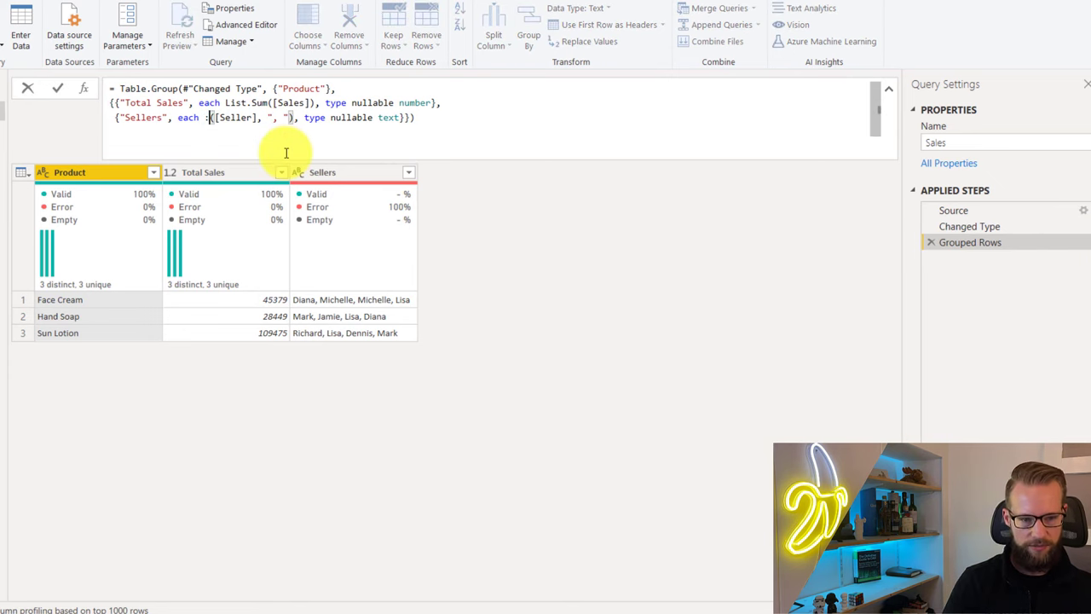
{"action": "type", "text": "List.Sum"}
{"action": "key", "text": "ctrl+Right"}
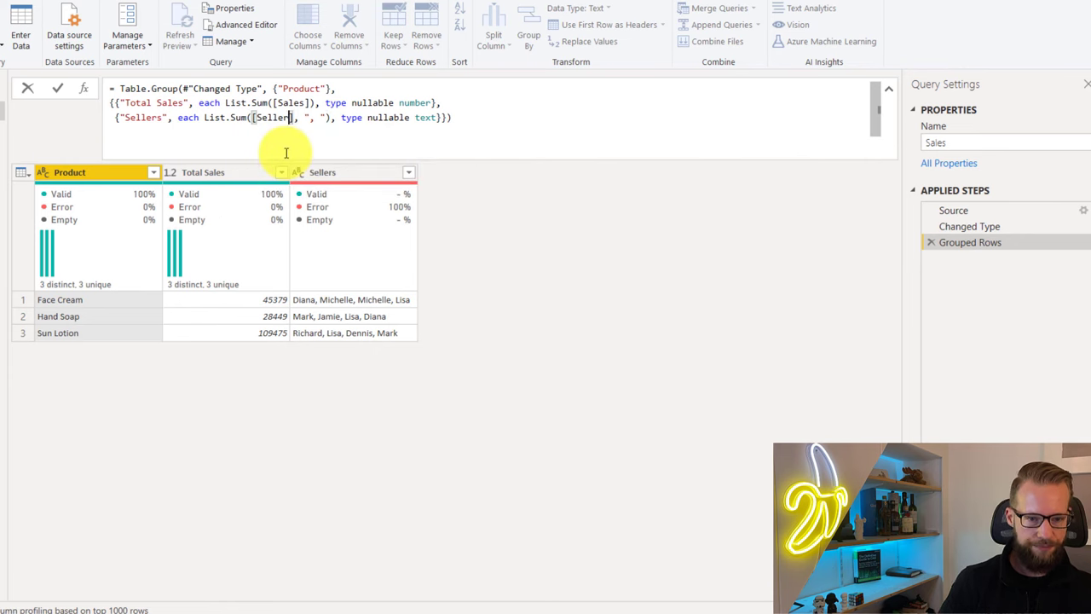
{"action": "key", "text": "Return"}
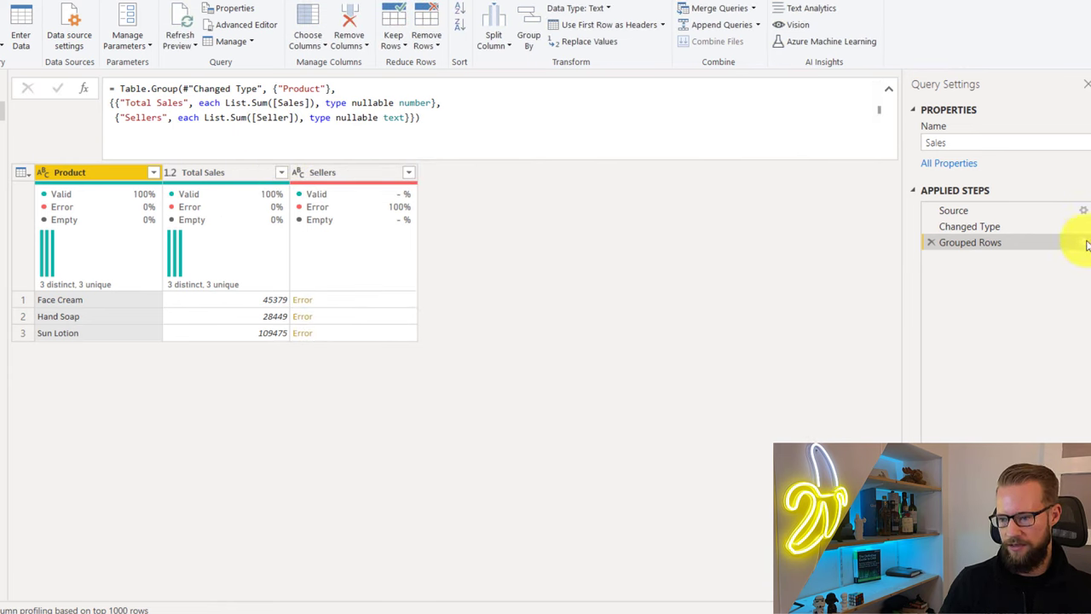
- Retype the Sellers aggregation as Text.Combine([Seller], ", ") in the formula bar
{"action": "left_click", "coordinate": [208, 119]}
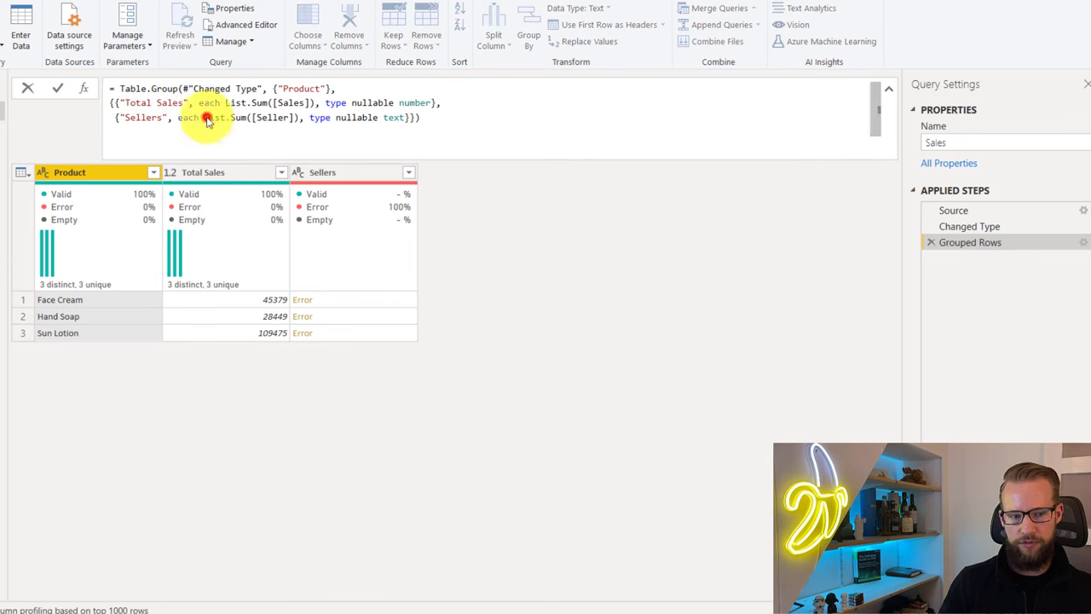
{"action": "double_click", "coordinate": [207, 117]}
{"action": "key", "text": "Delete"}
{"action": "key", "text": "Delete"}
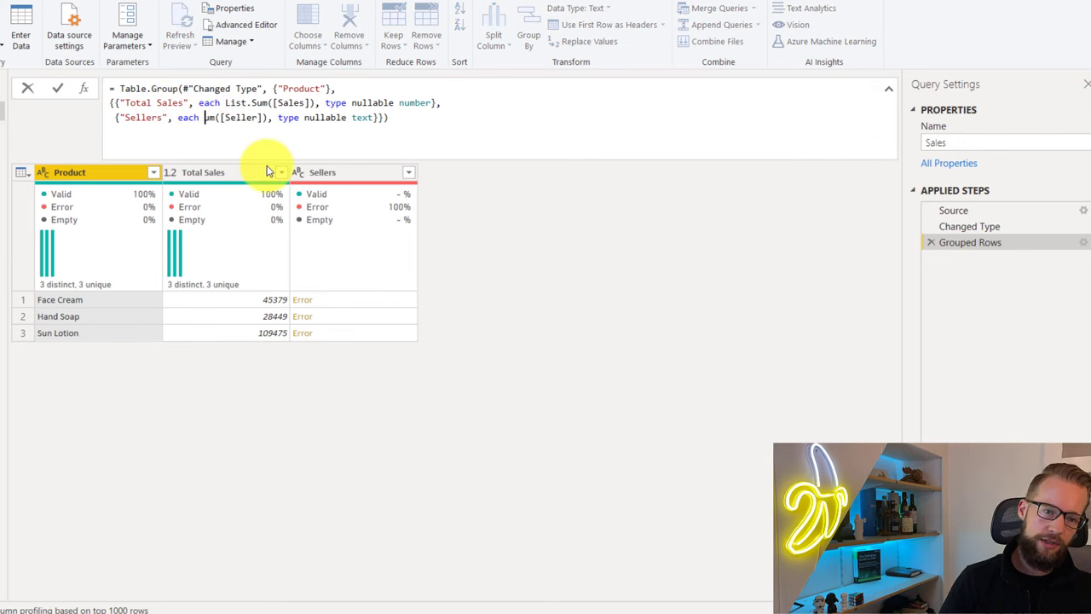
{"action": "key", "text": "Delete"}
{"action": "key", "text": "Delete"}
{"action": "type", "text": "Text.Combin"}
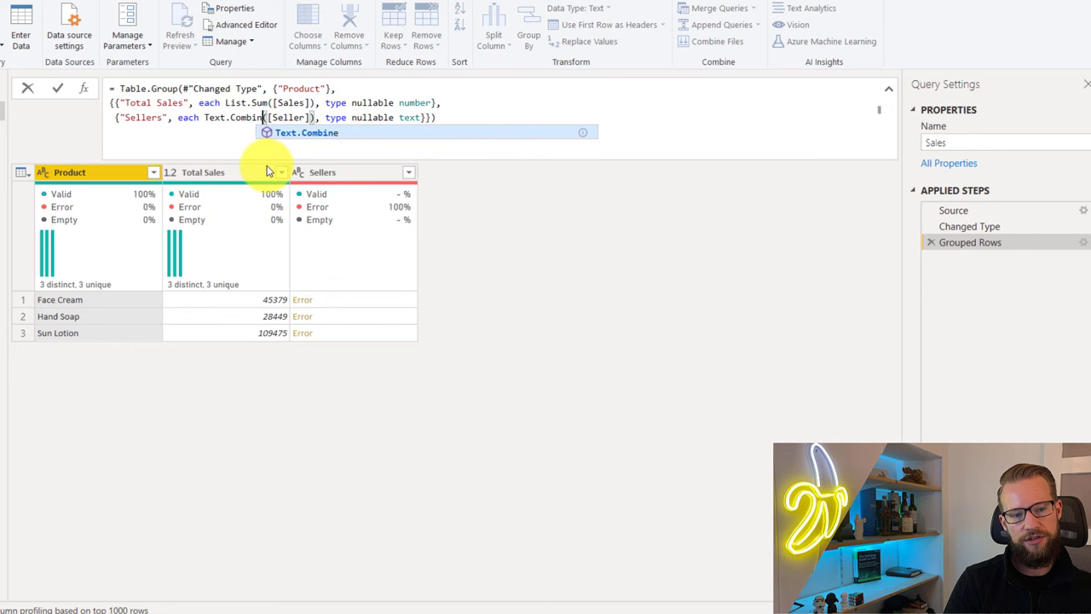
{"action": "type", "text": "e"}
{"action": "key", "text": "Right"}
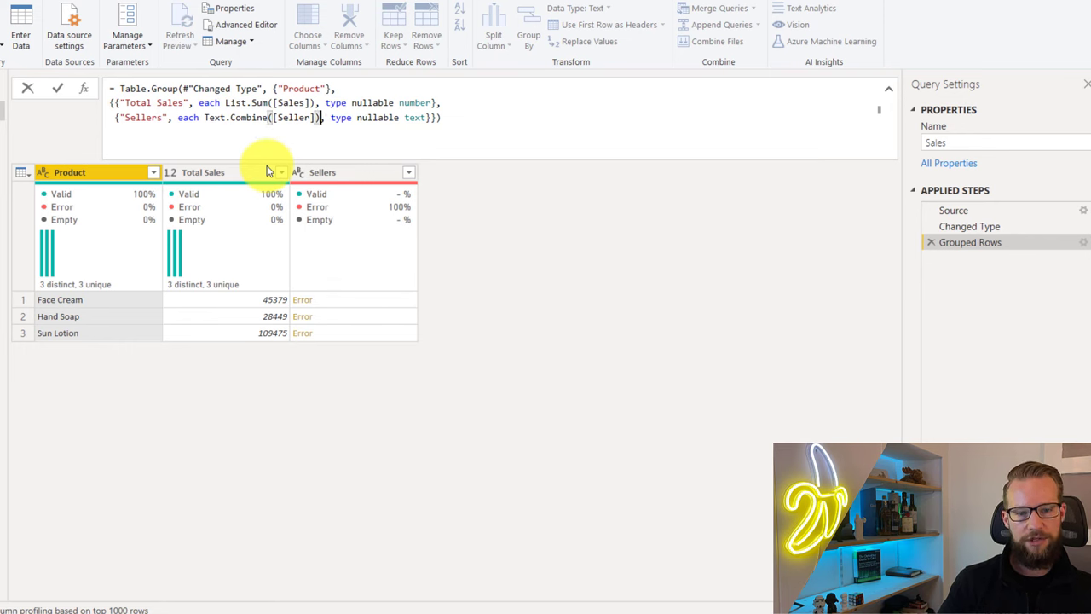
{"action": "type", "text": ", \","}
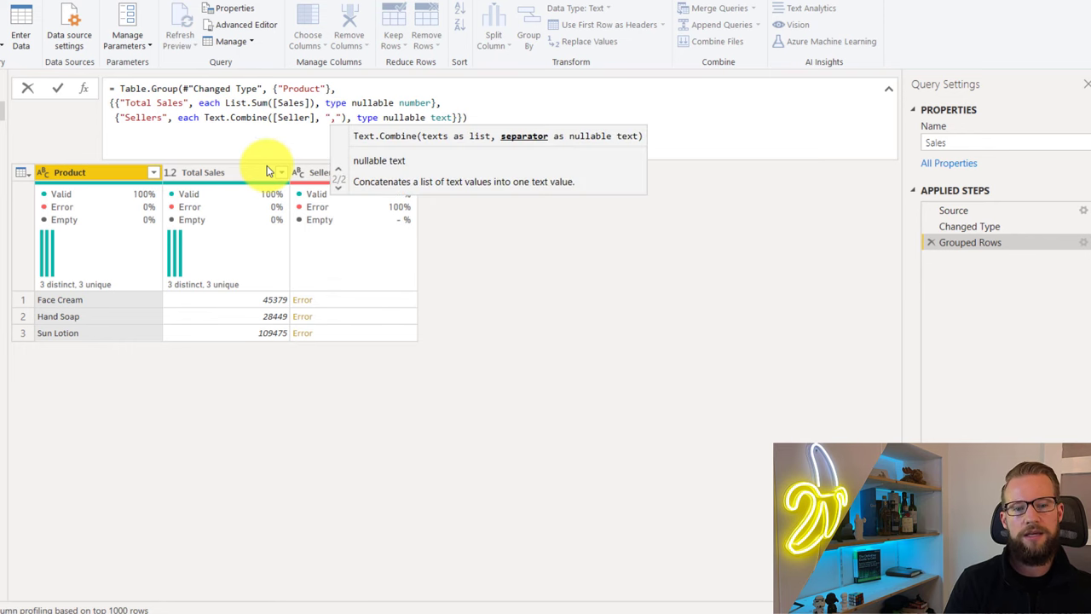
{"action": "key", "text": "shift+Return"}
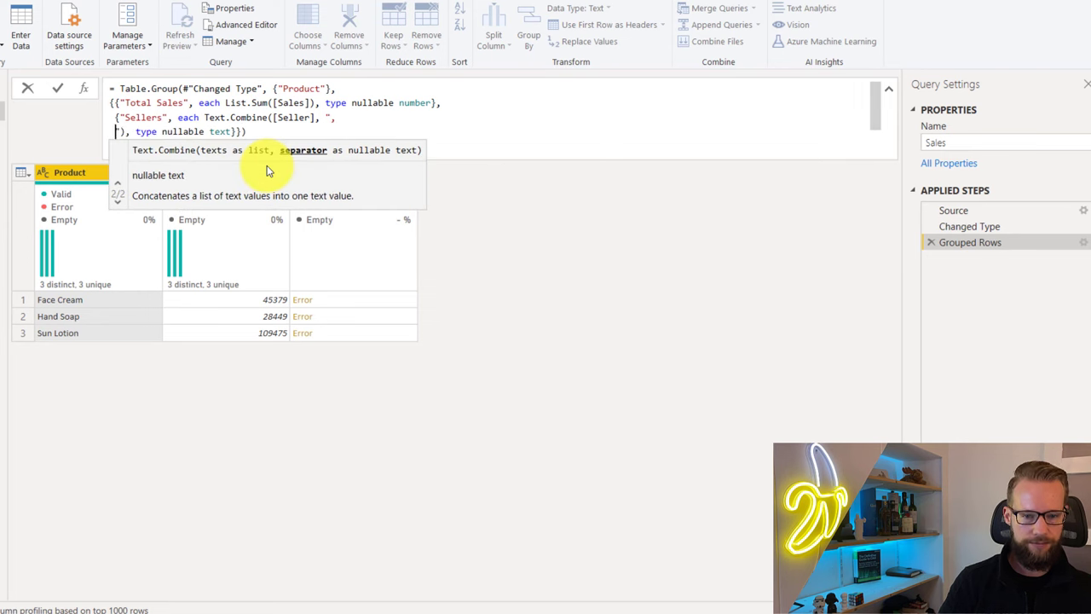
{"action": "key", "text": "BackSpace"}
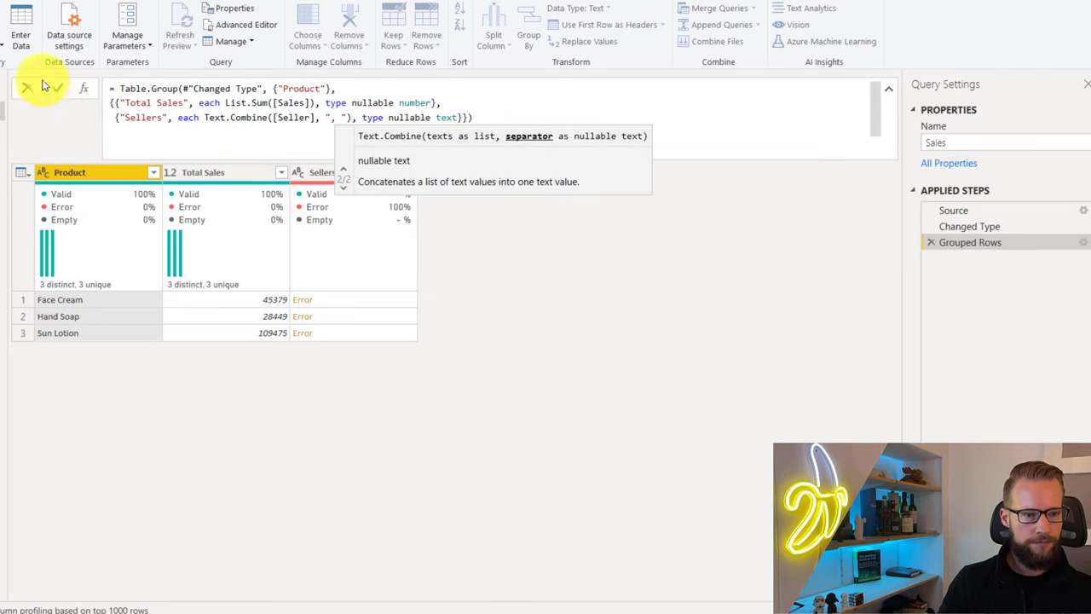